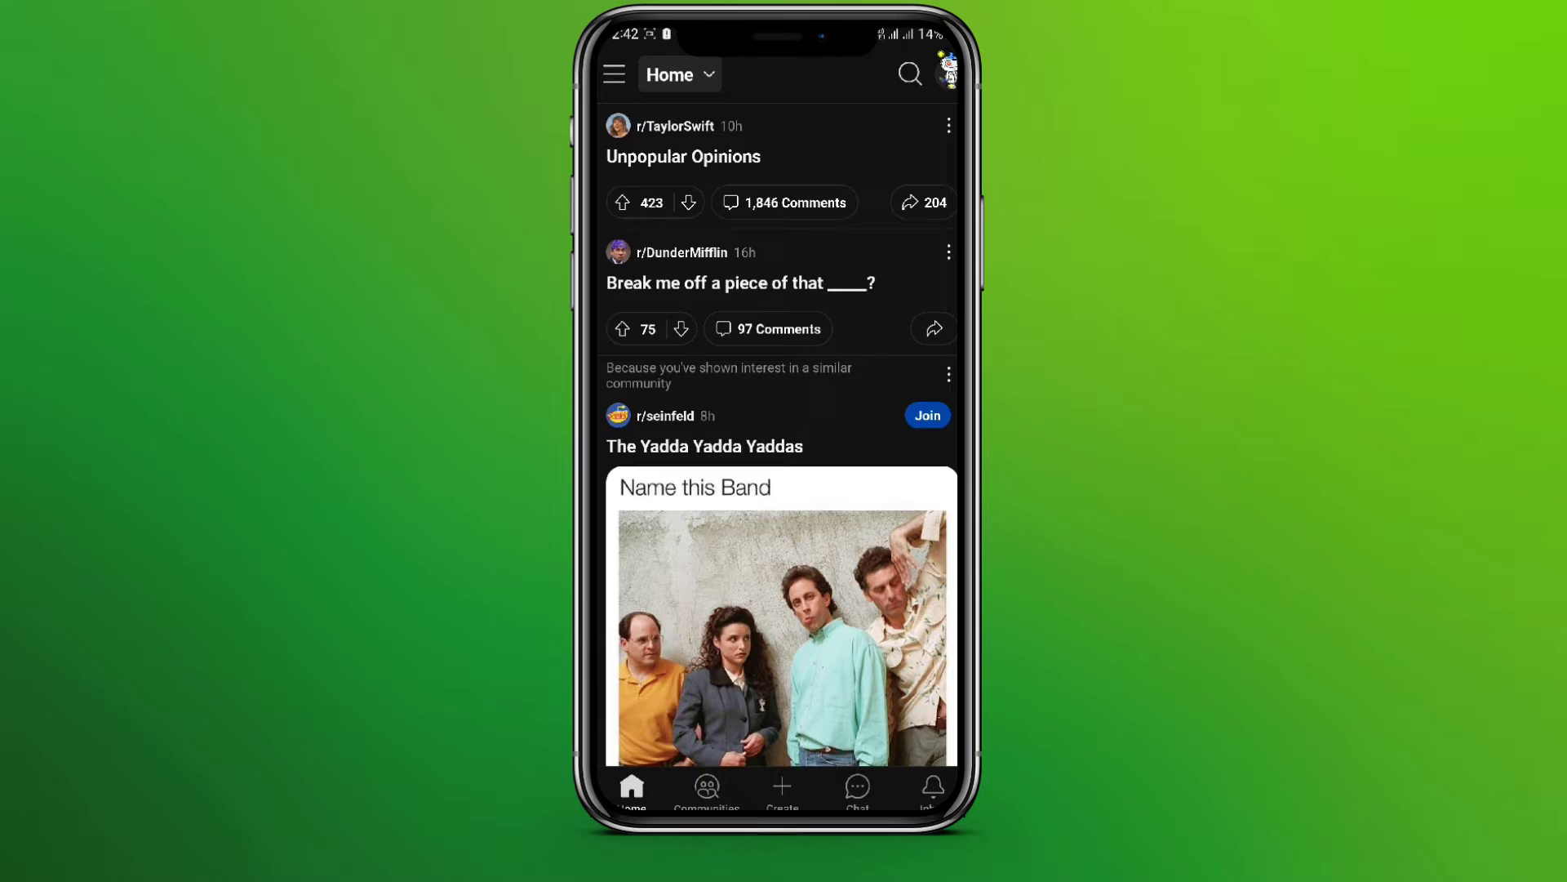
# Open My profile from the avatar menu and show its Comments list (Life, Hhh).
pyautogui.click(949, 75)
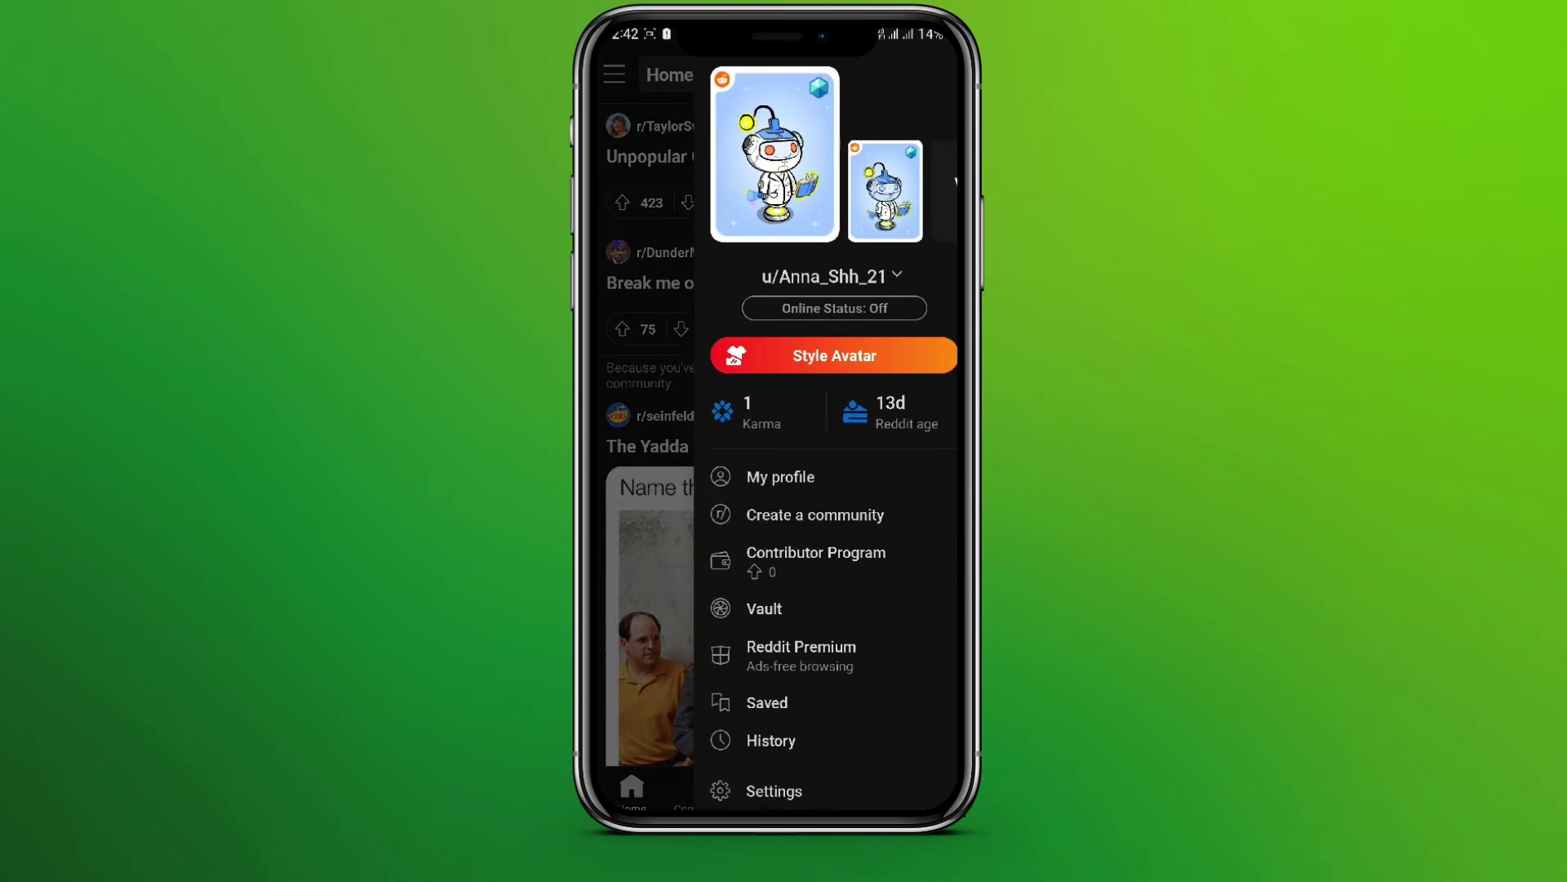
pyautogui.click(780, 477)
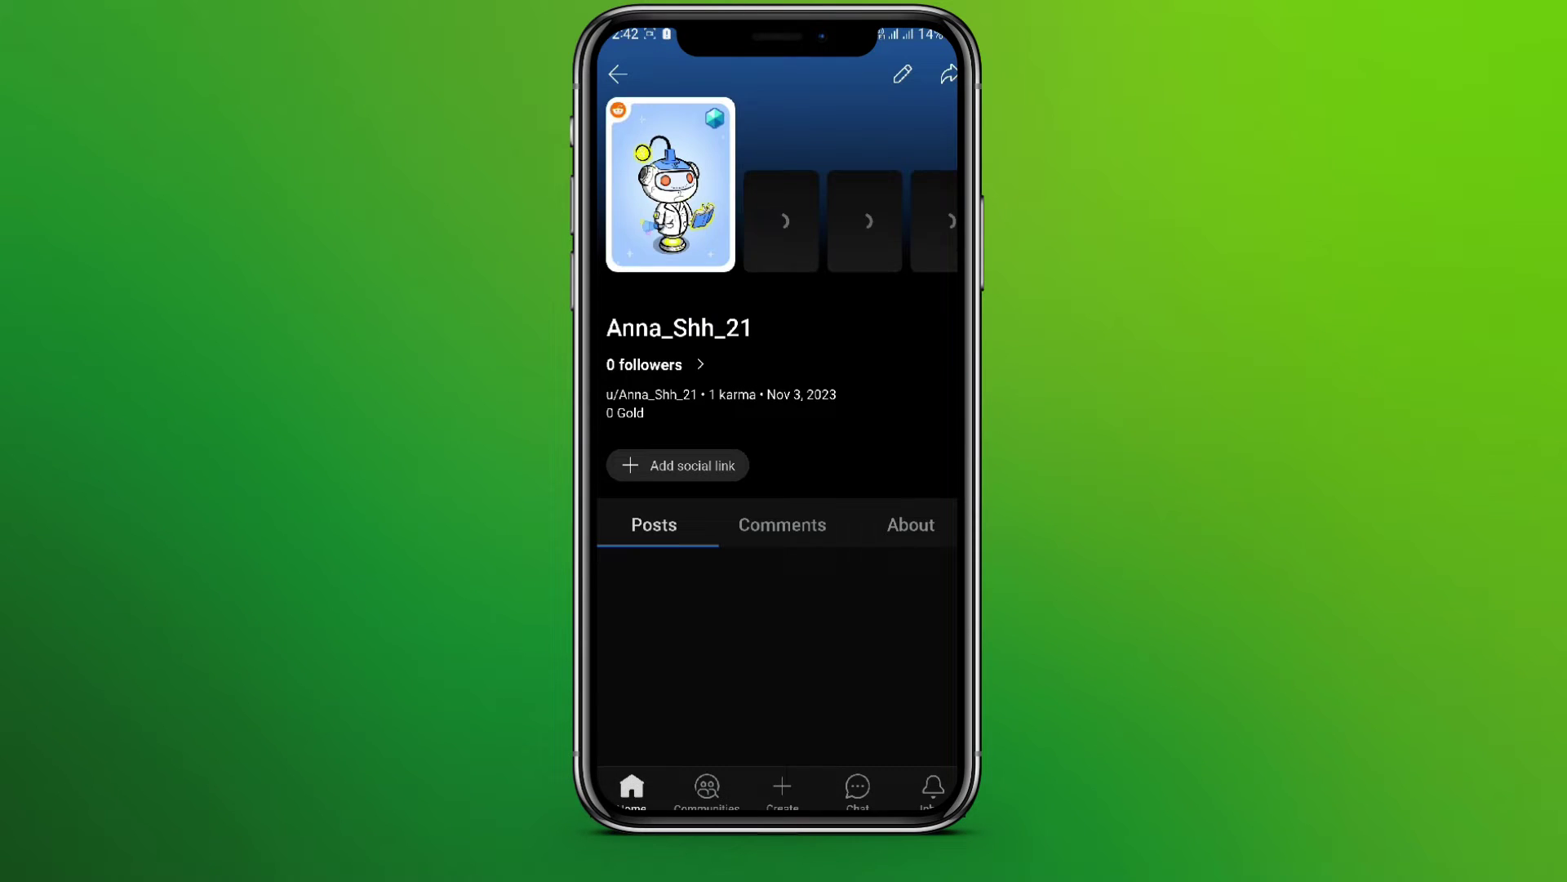
pyautogui.scroll(-5, 787, 686)
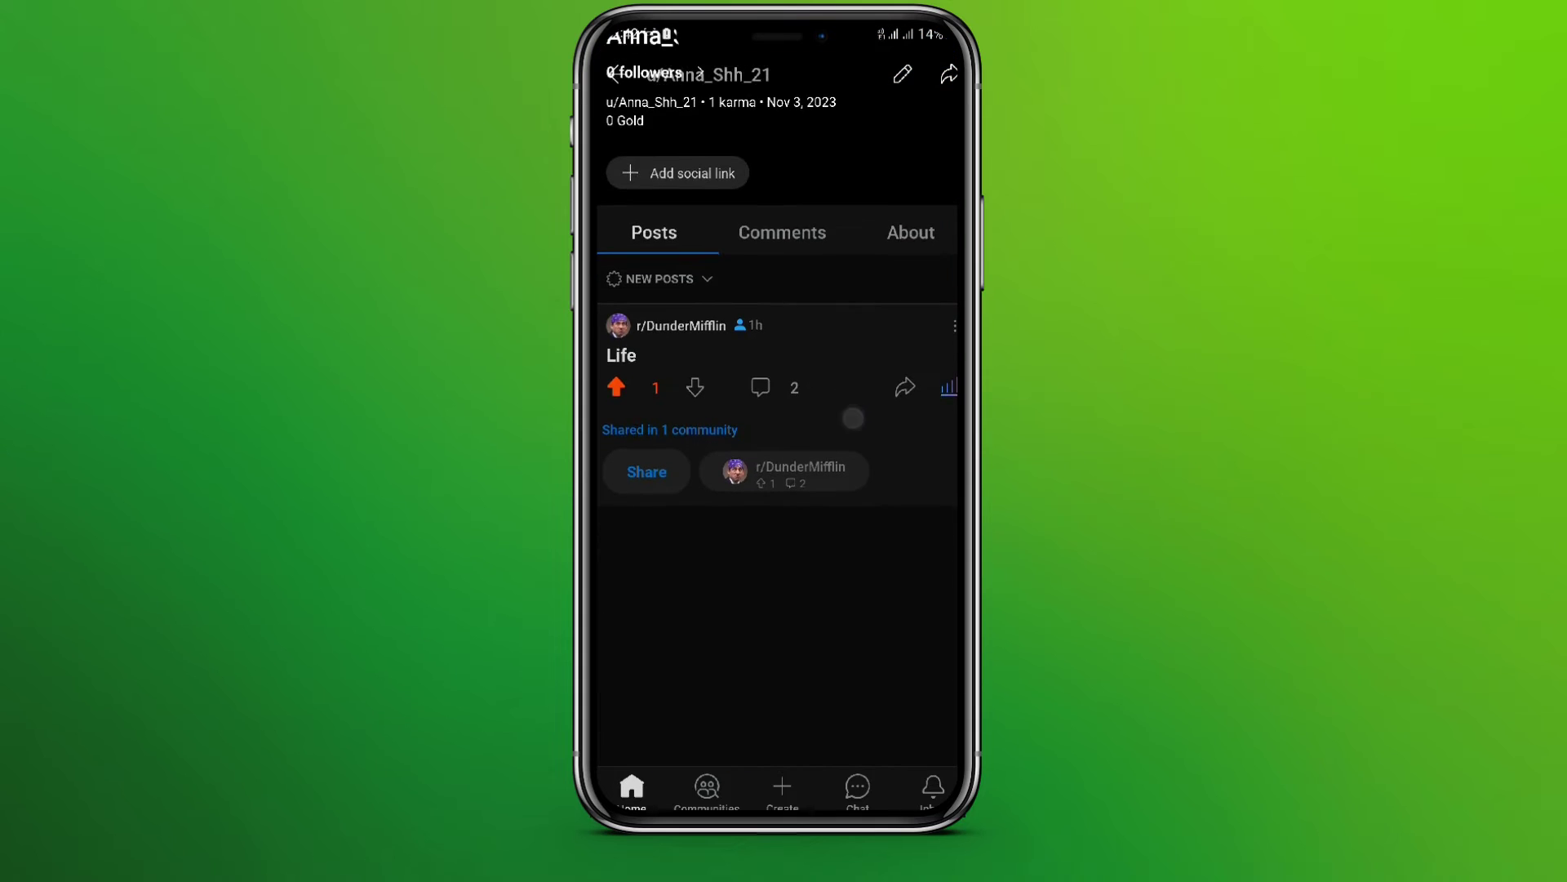
pyautogui.click(792, 216)
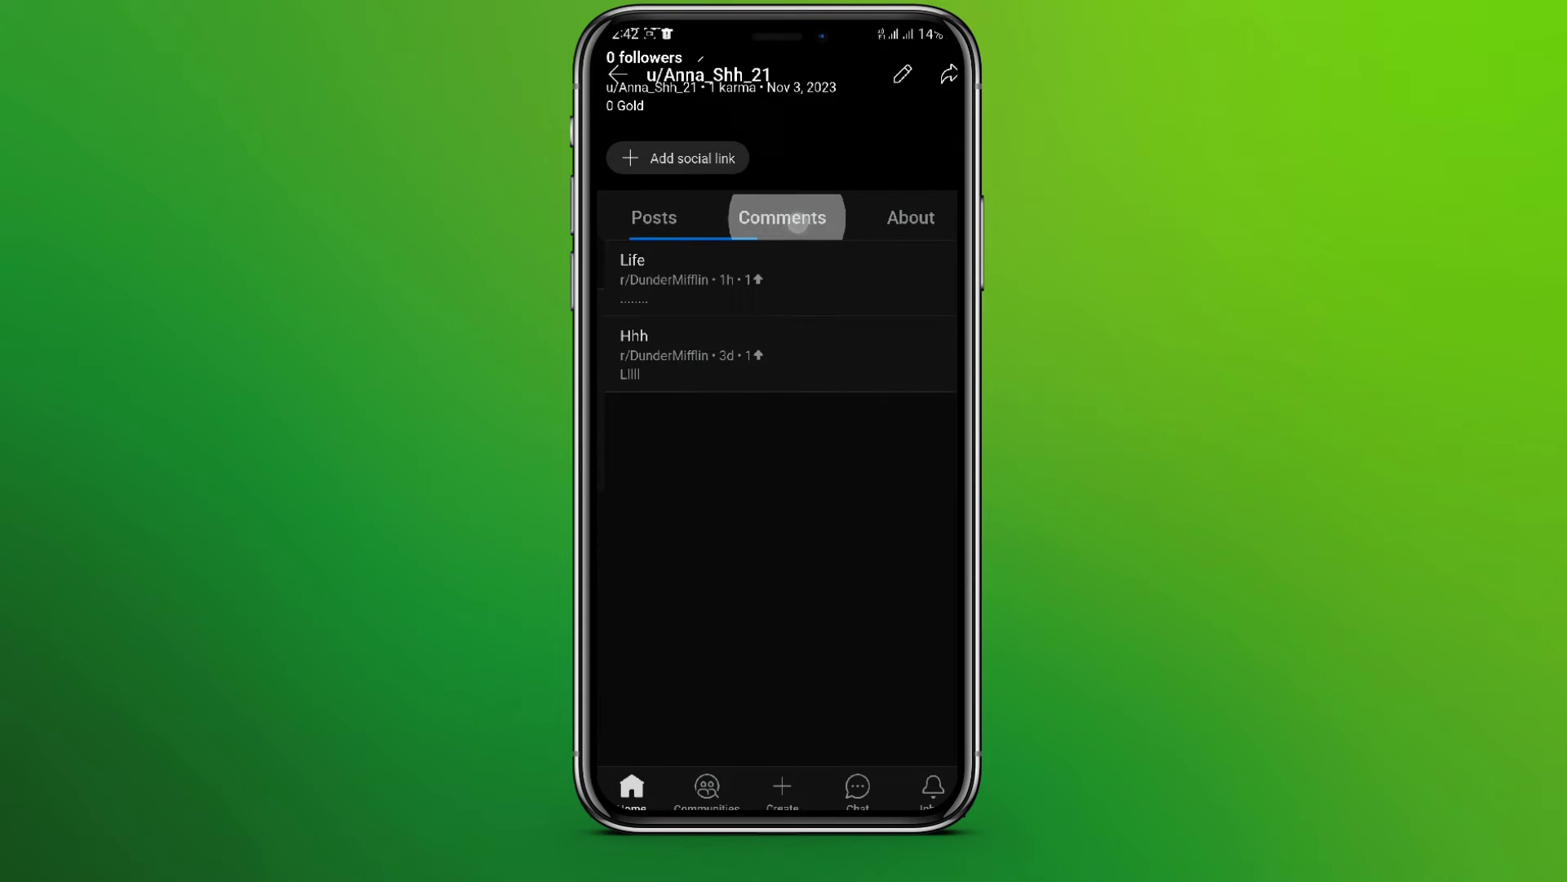
pyautogui.moveTo(644, 402)
pyautogui.mouseDown()
pyautogui.moveTo(767, 335)
pyautogui.moveTo(693, 388)
pyautogui.mouseUp()
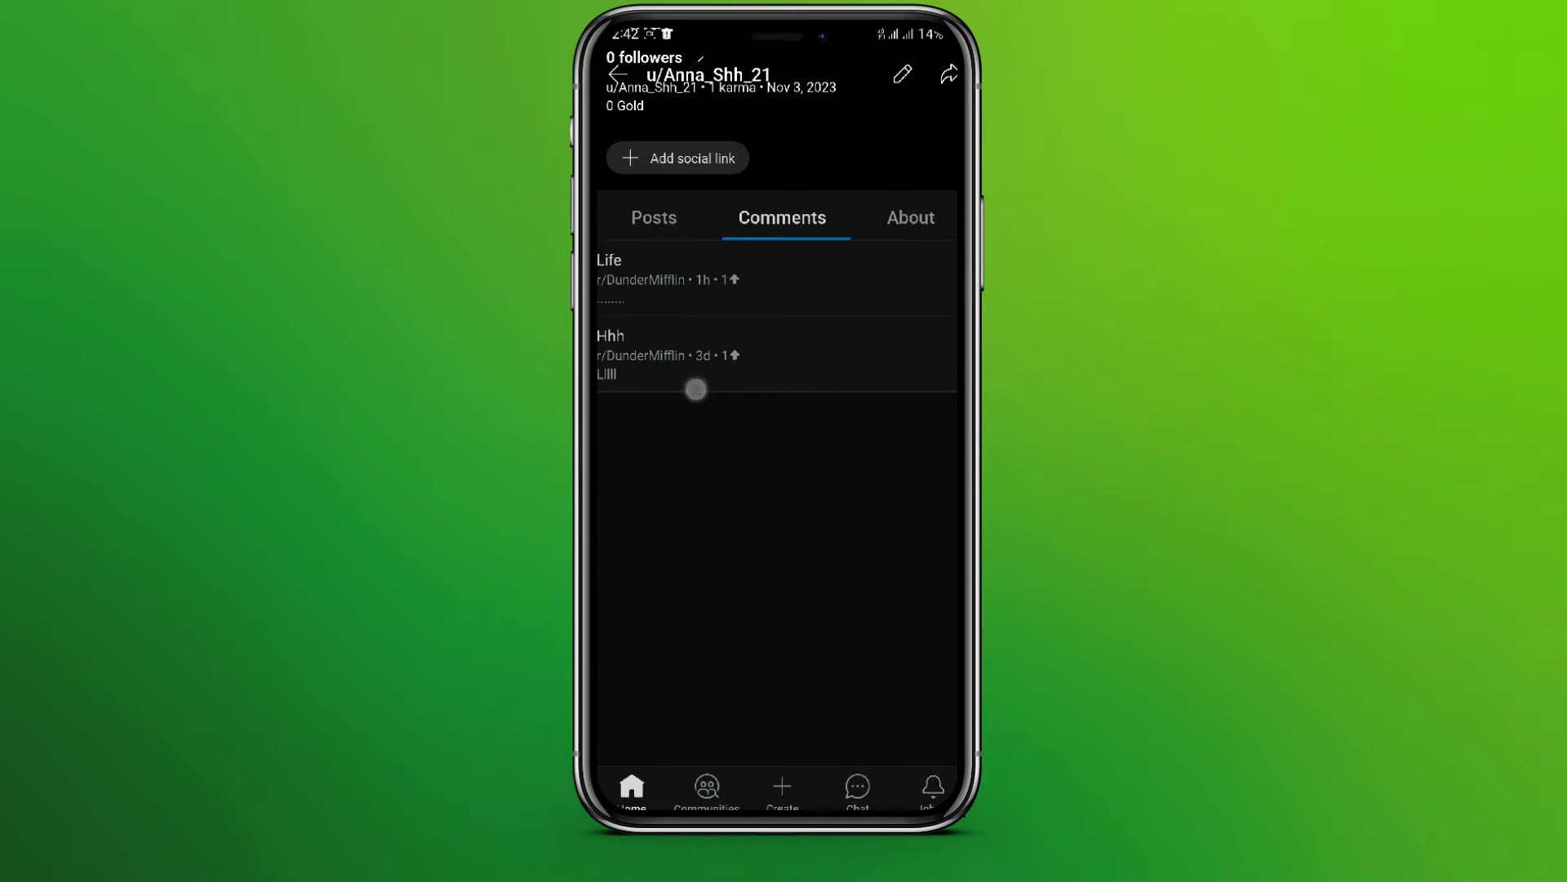
# Open the Life comment's r/DunderMifflin thread, then open and dismiss its action menu twice.
pyautogui.click(763, 263)
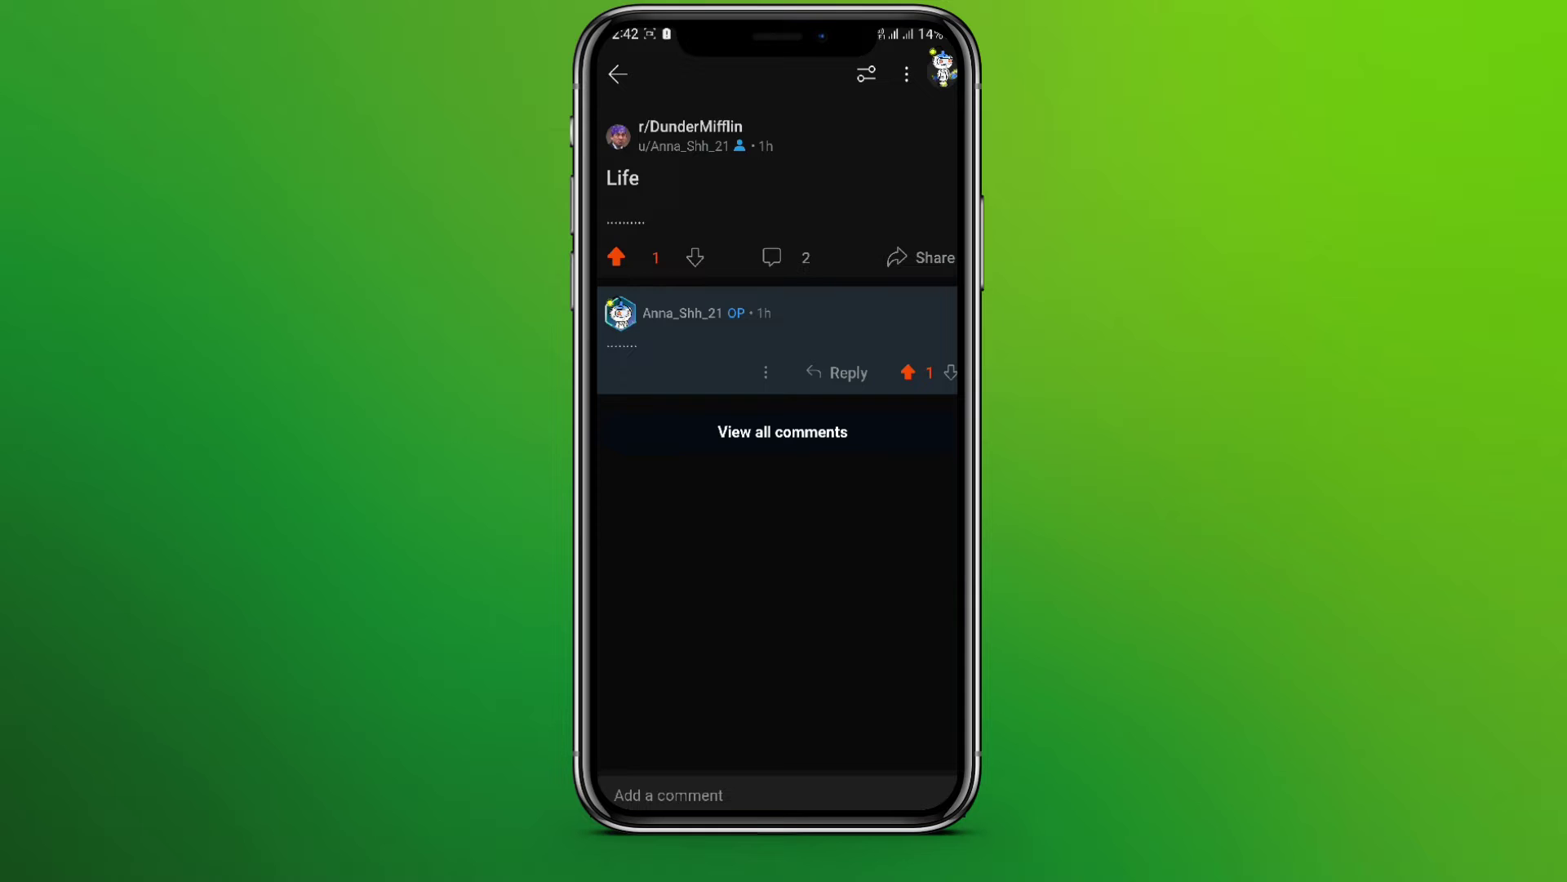
pyautogui.click(906, 74)
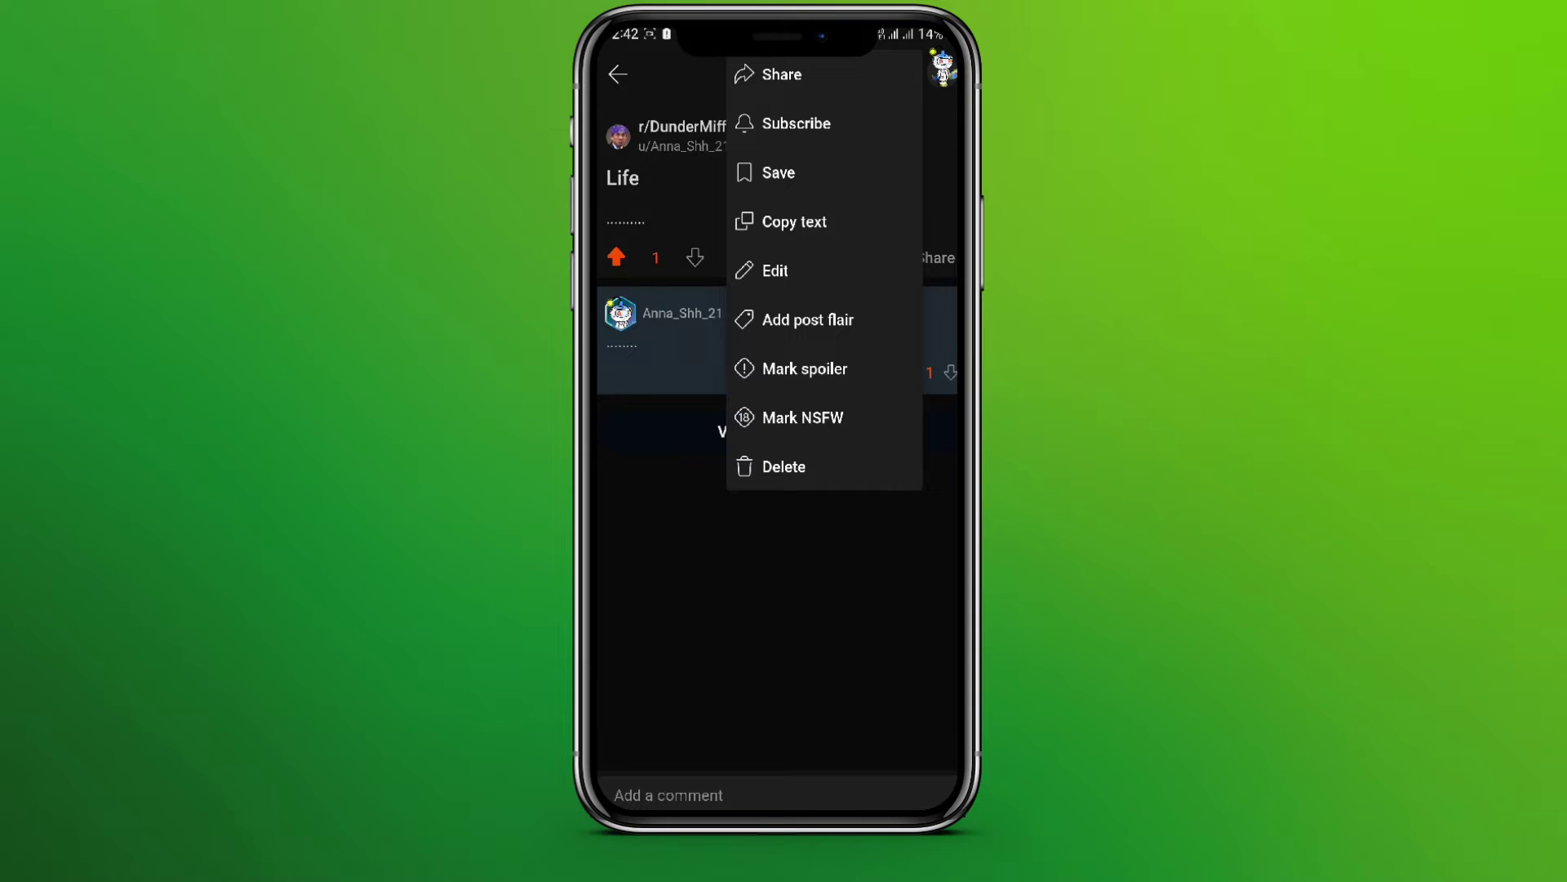
pyautogui.press('Escape')
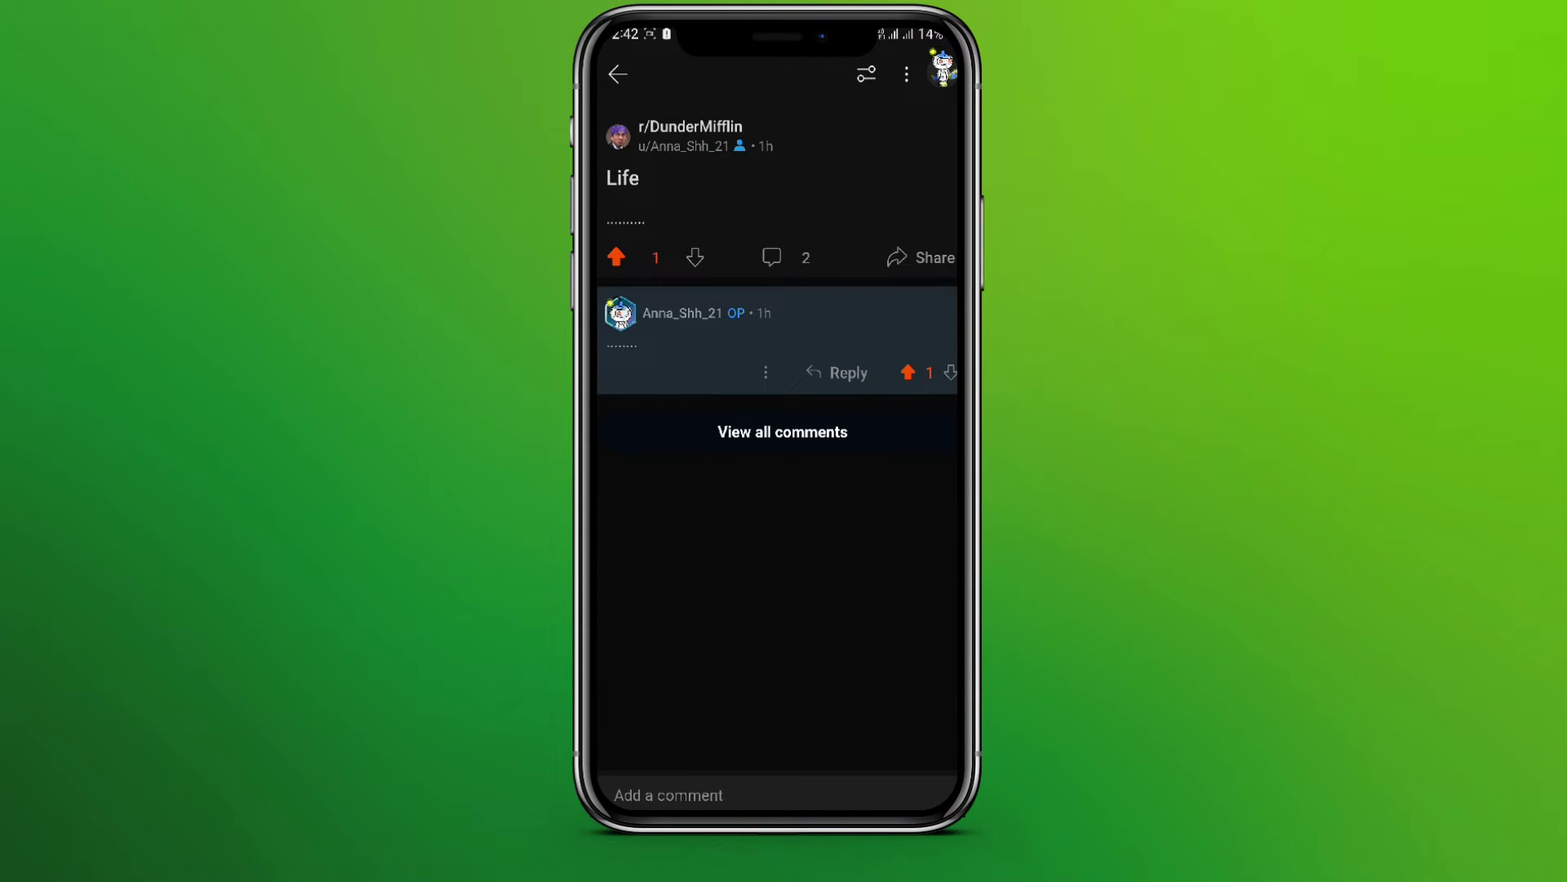
pyautogui.click(907, 74)
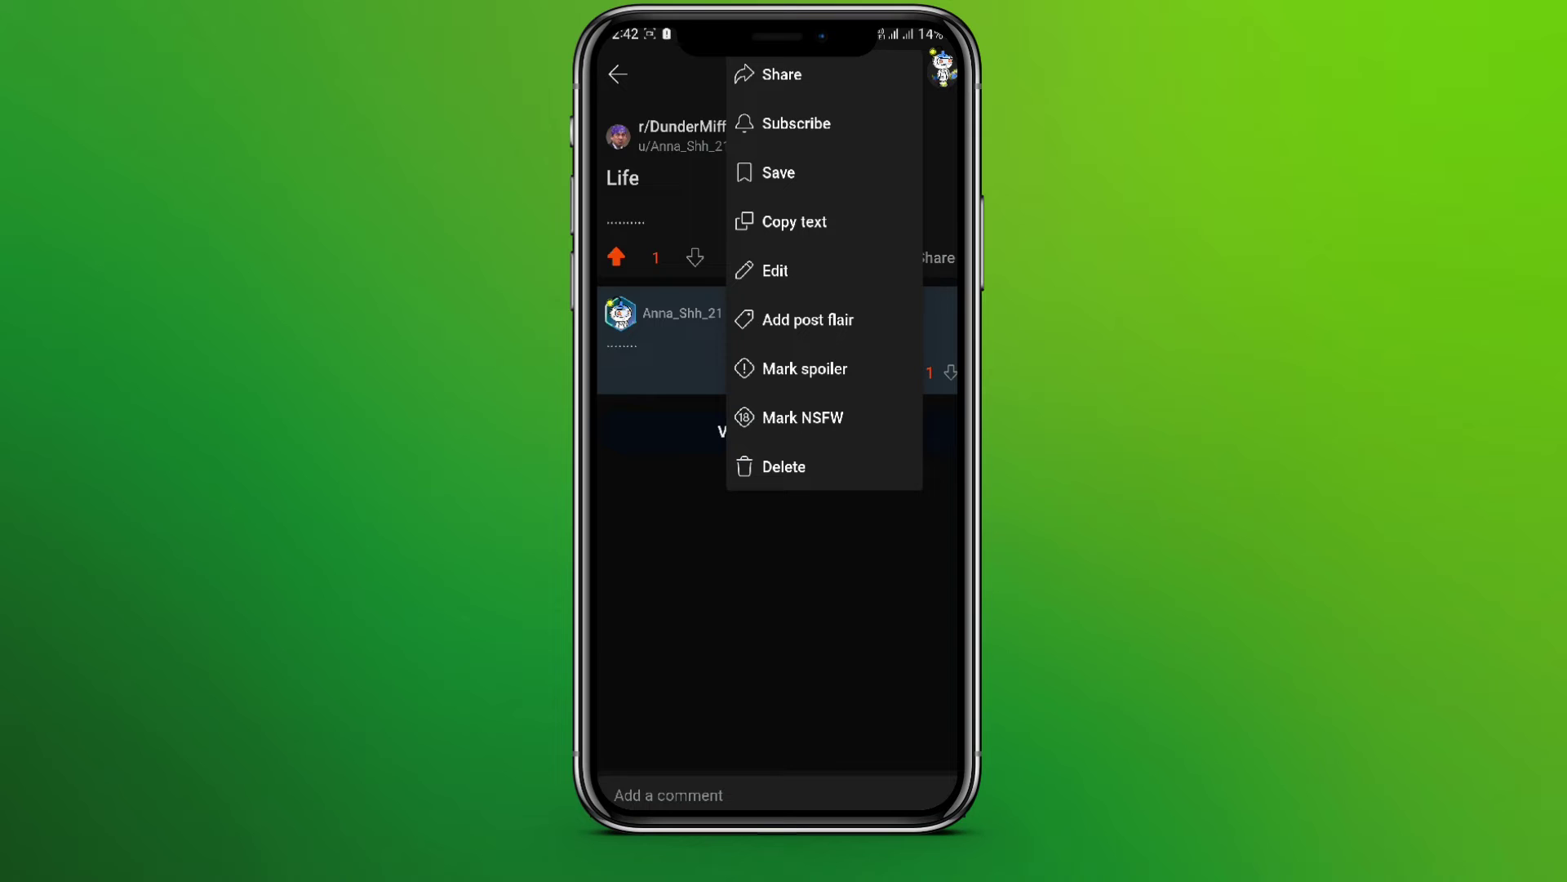
pyautogui.click(790, 553)
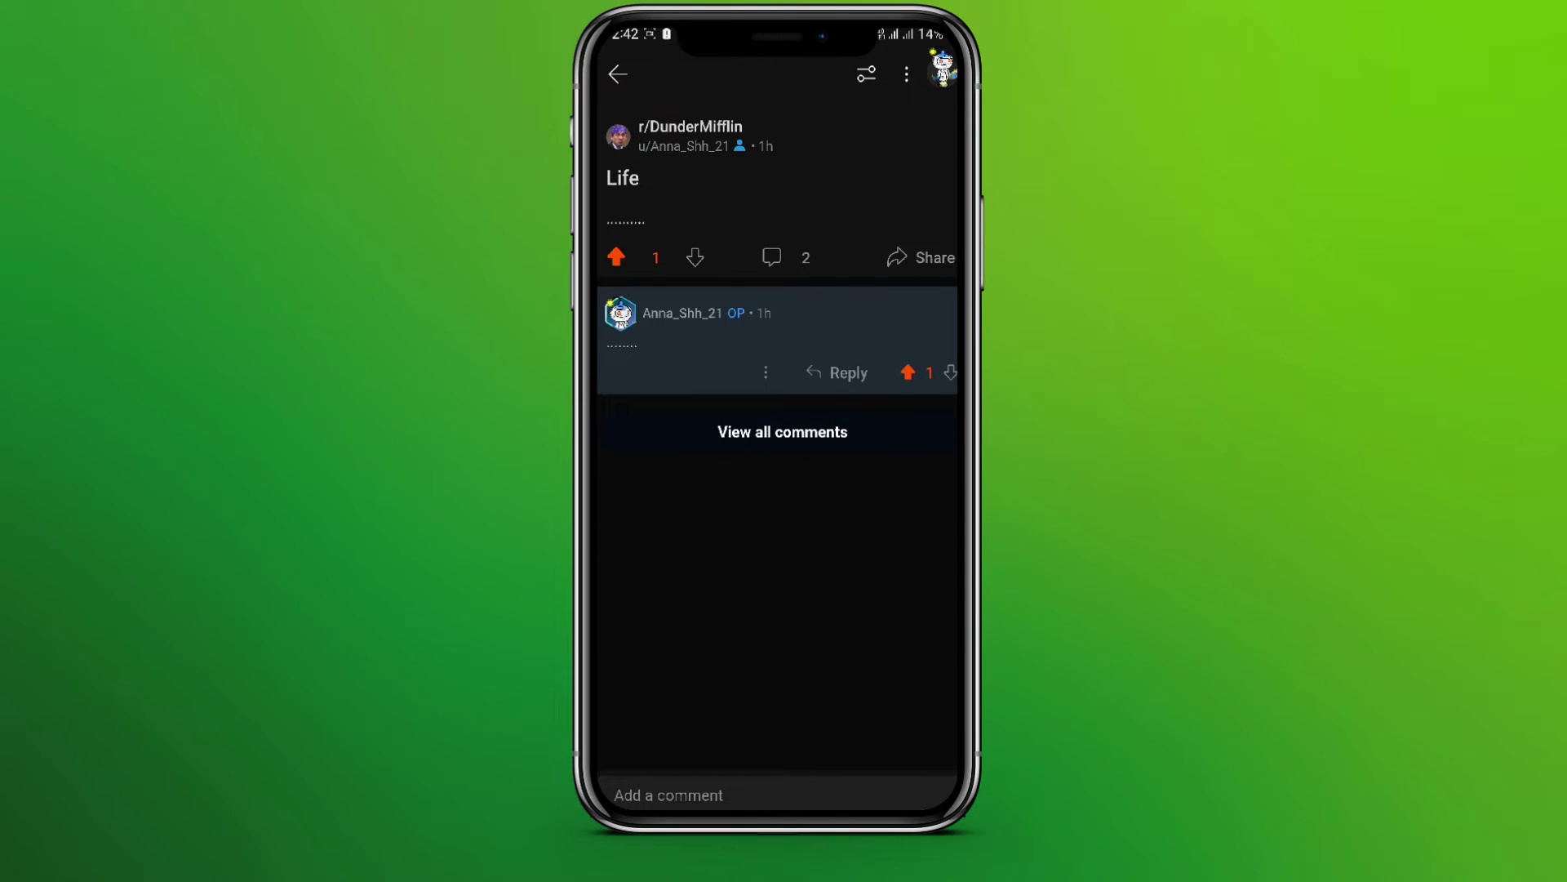
# Turn off 'Allow people to follow you' under Settings > Account settings.
pyautogui.click(943, 69)
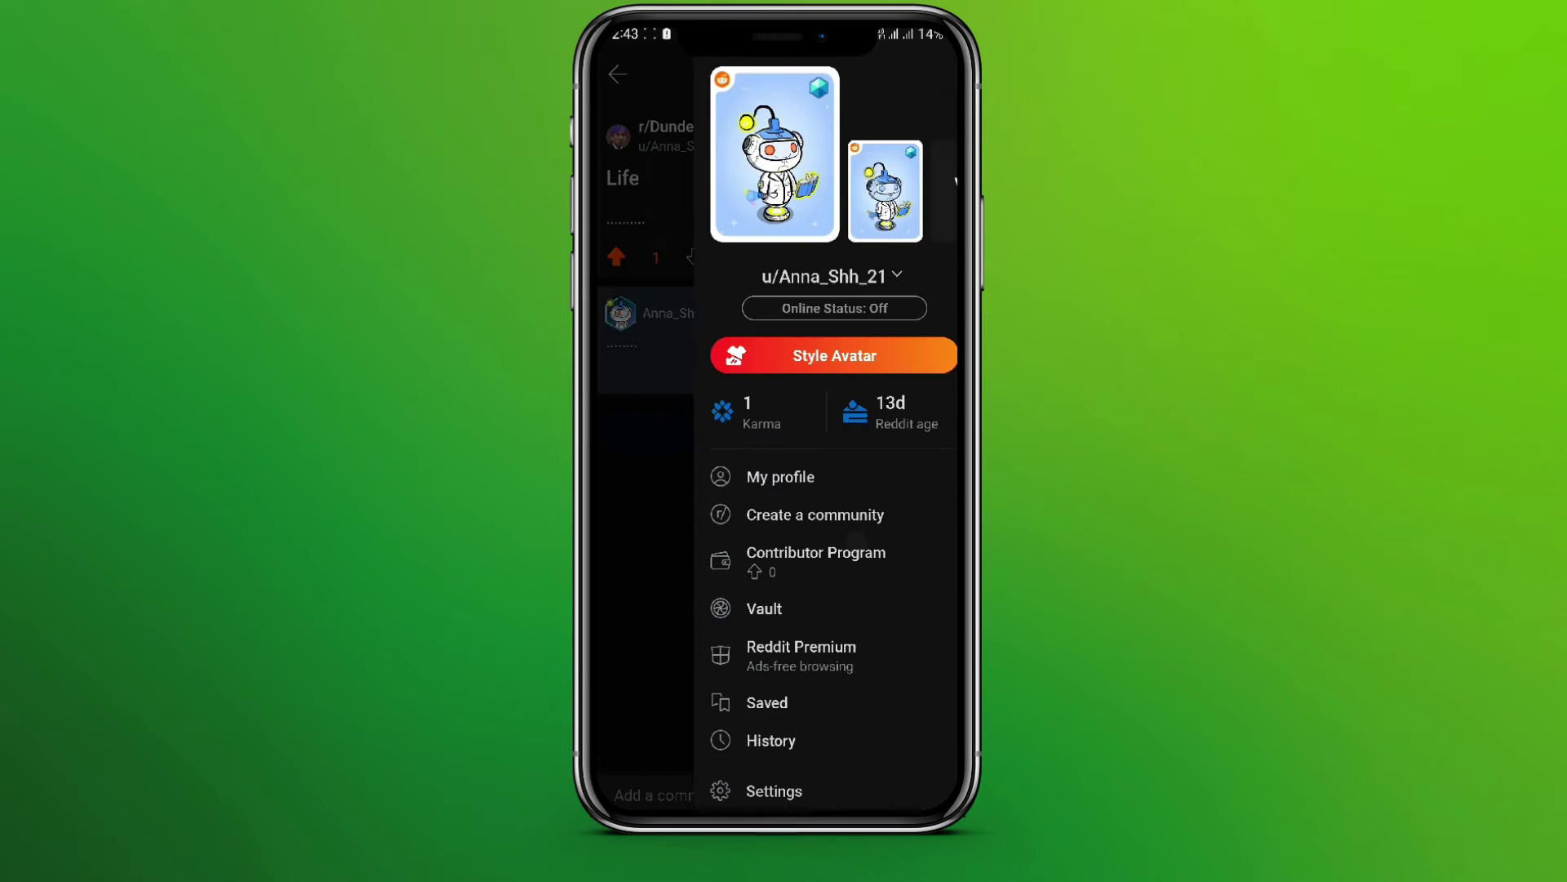
pyautogui.click(774, 792)
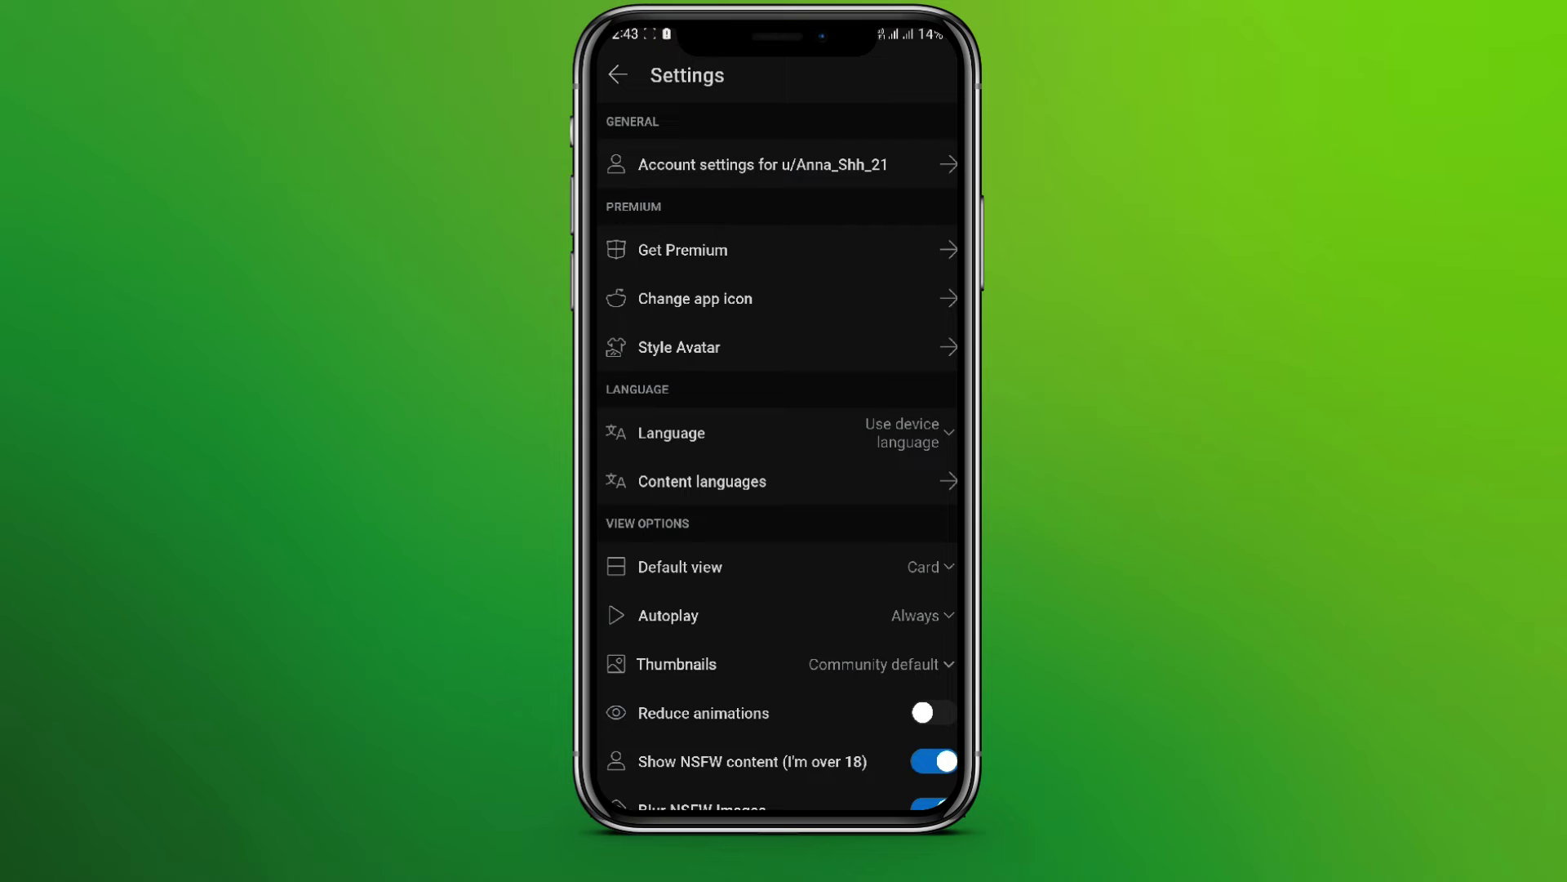
pyautogui.click(763, 164)
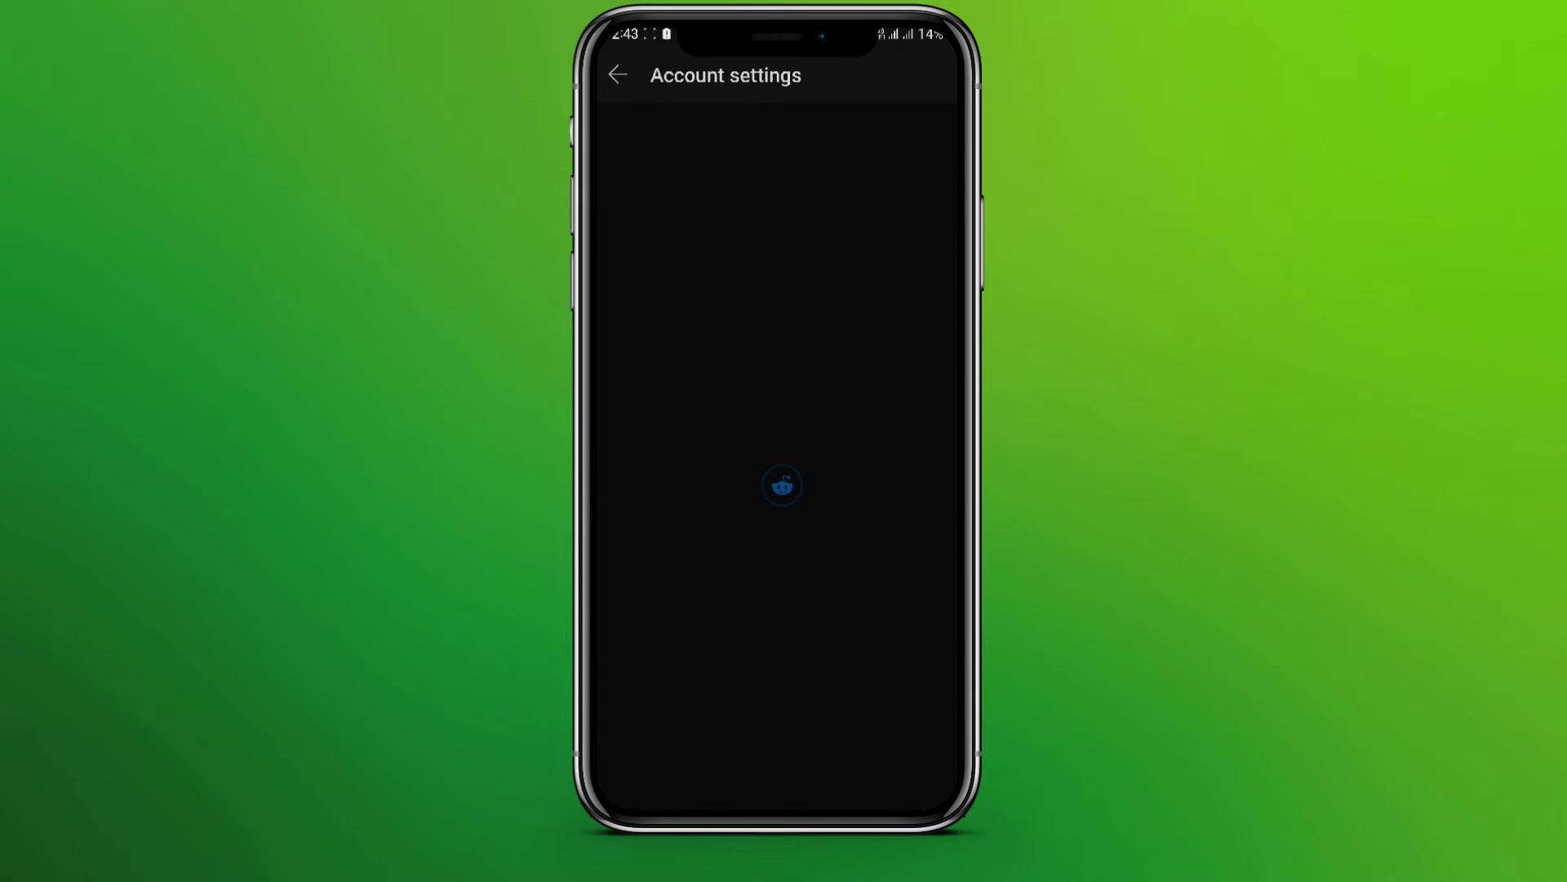
pyautogui.scroll(-3, 658, 591)
pyautogui.scroll(1, 658, 591)
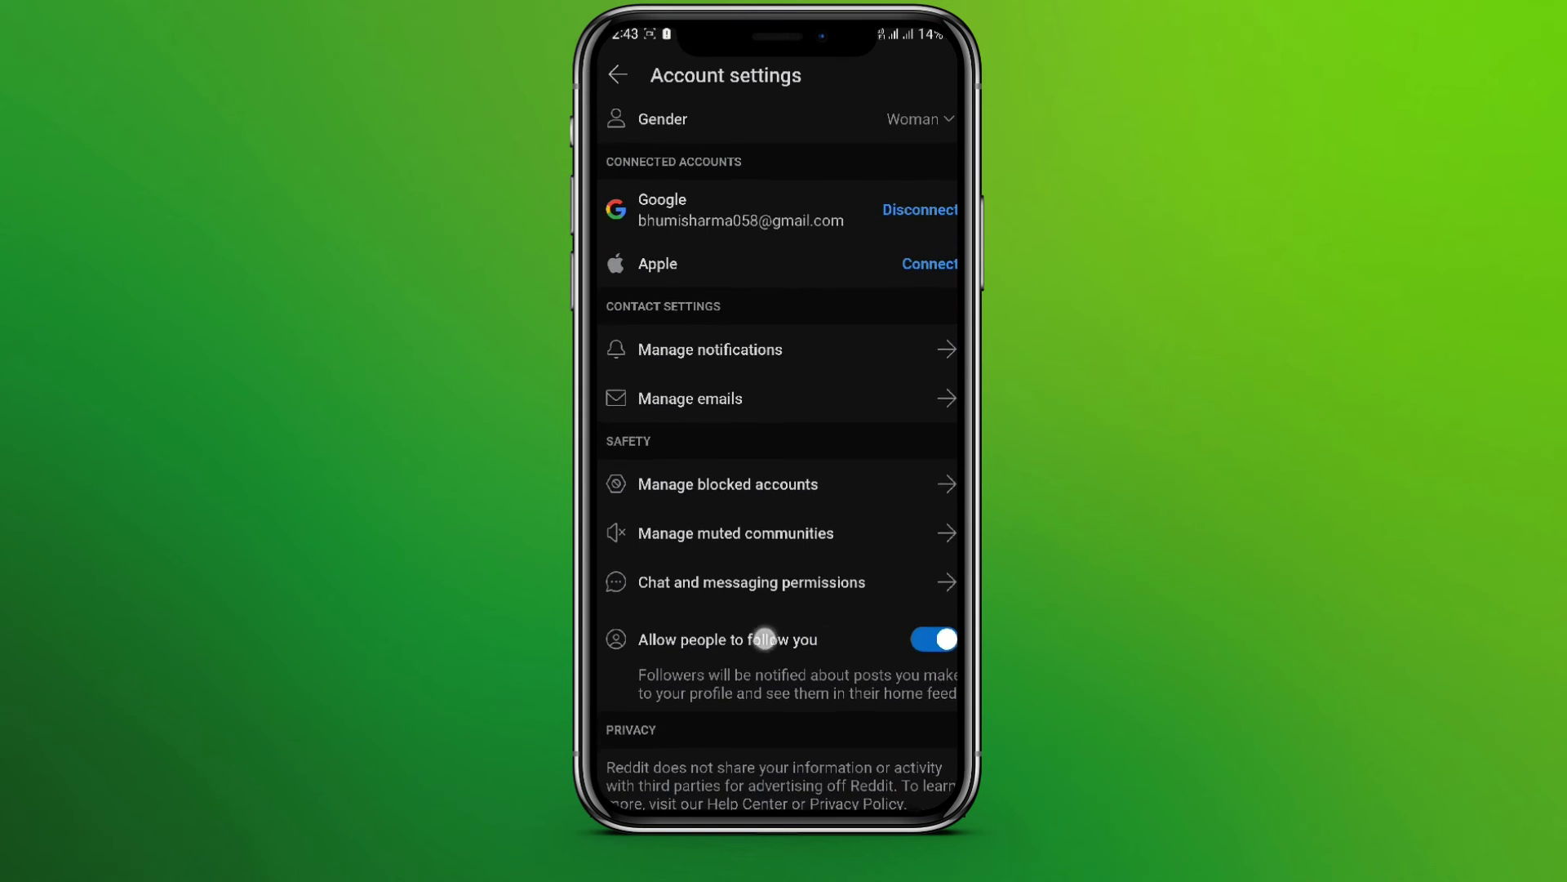
pyautogui.click(931, 642)
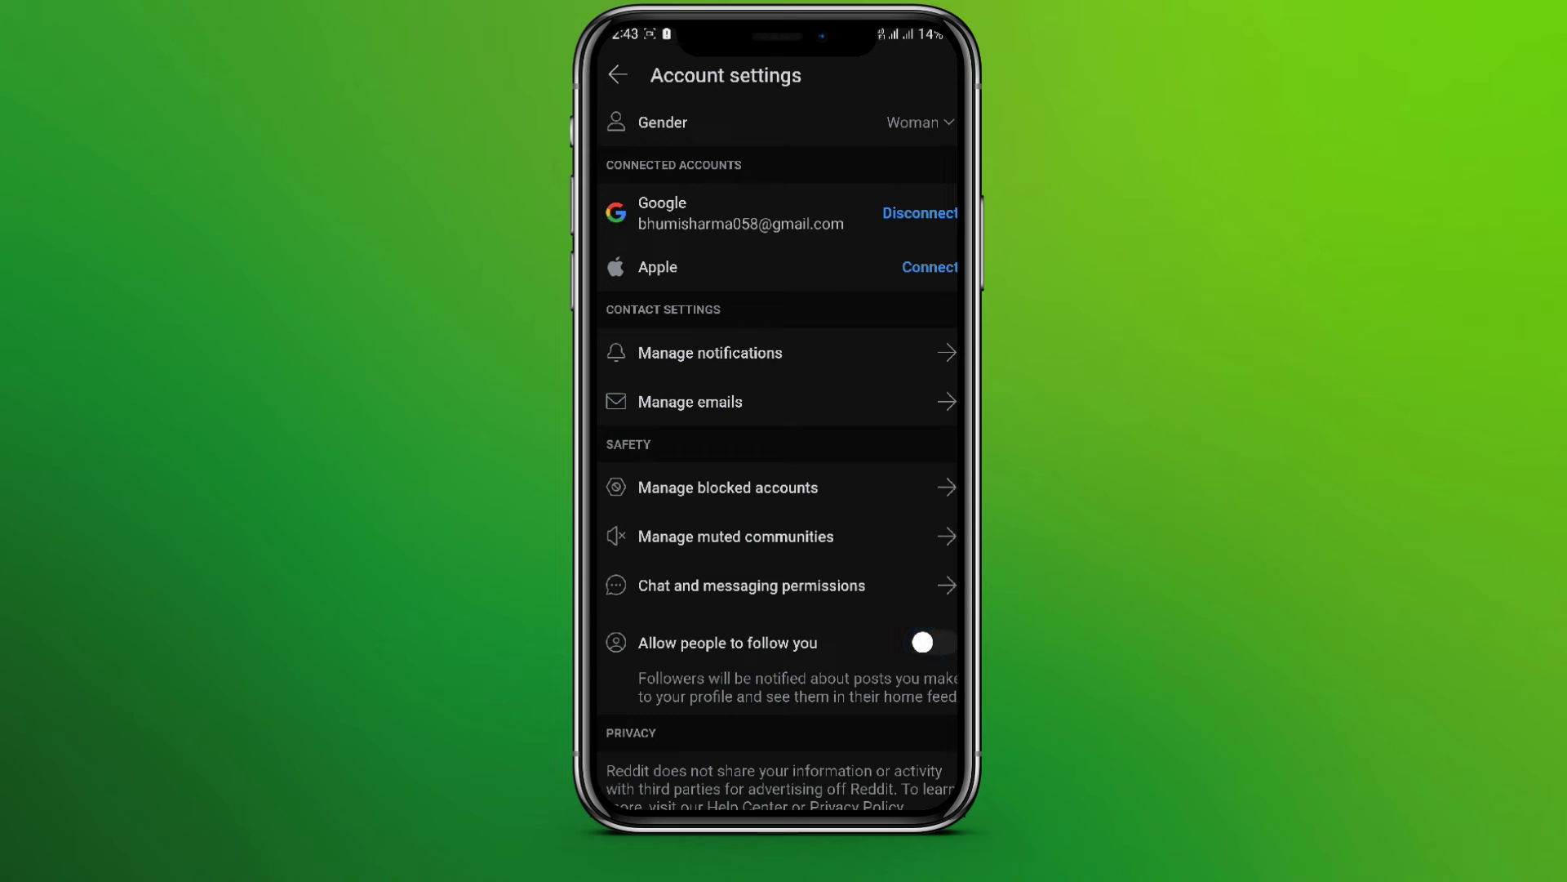
pyautogui.scroll(-2, 783, 613)
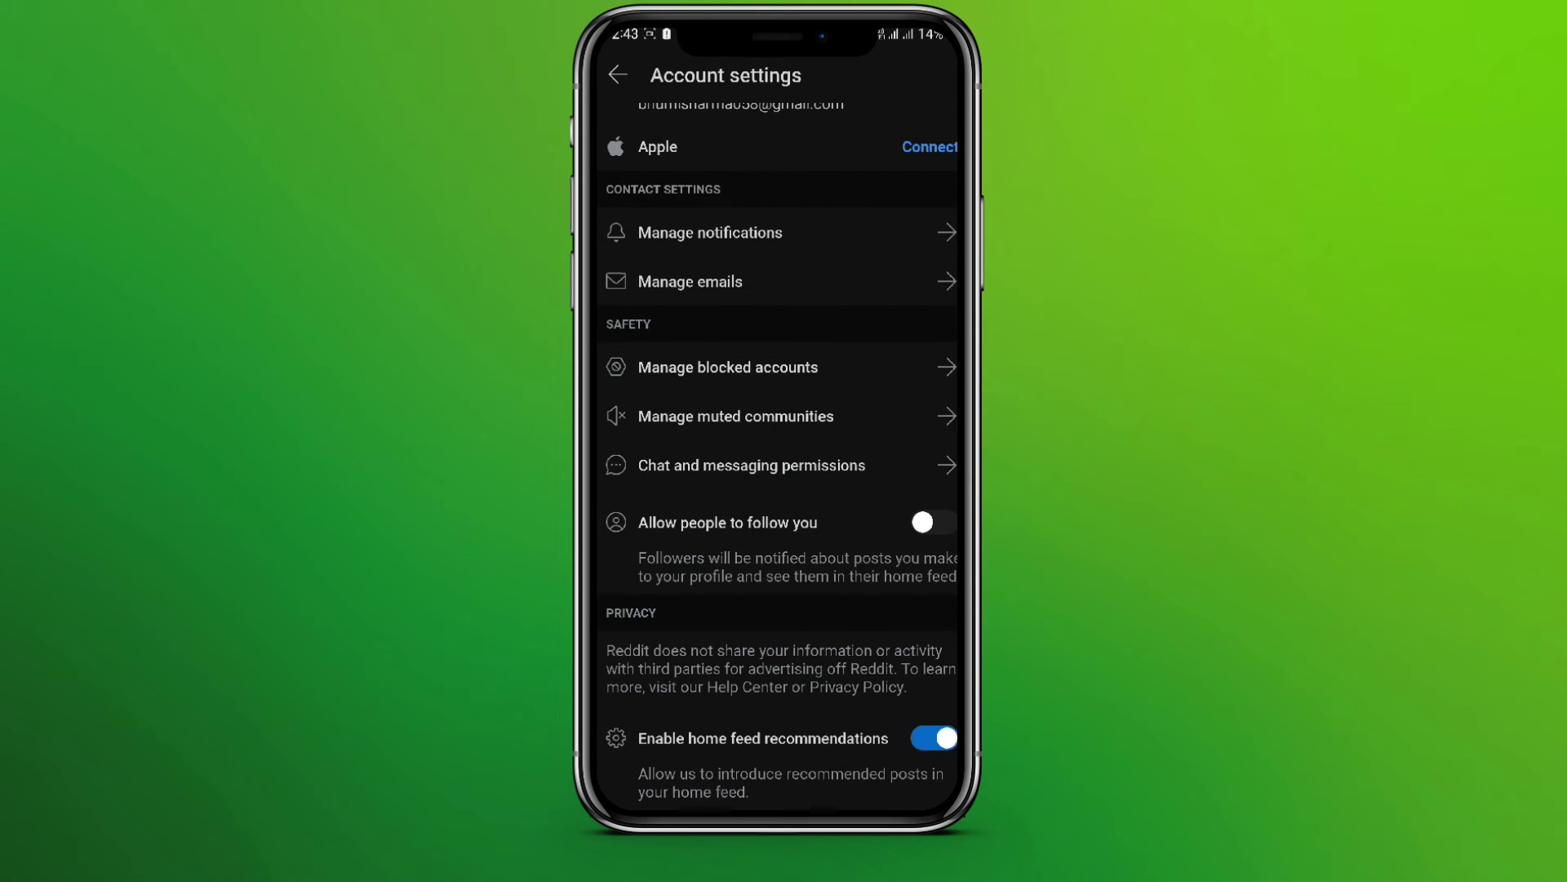
# Confirm chat requests and direct messages are Nobody, then return to main Settings.
pyautogui.click(754, 470)
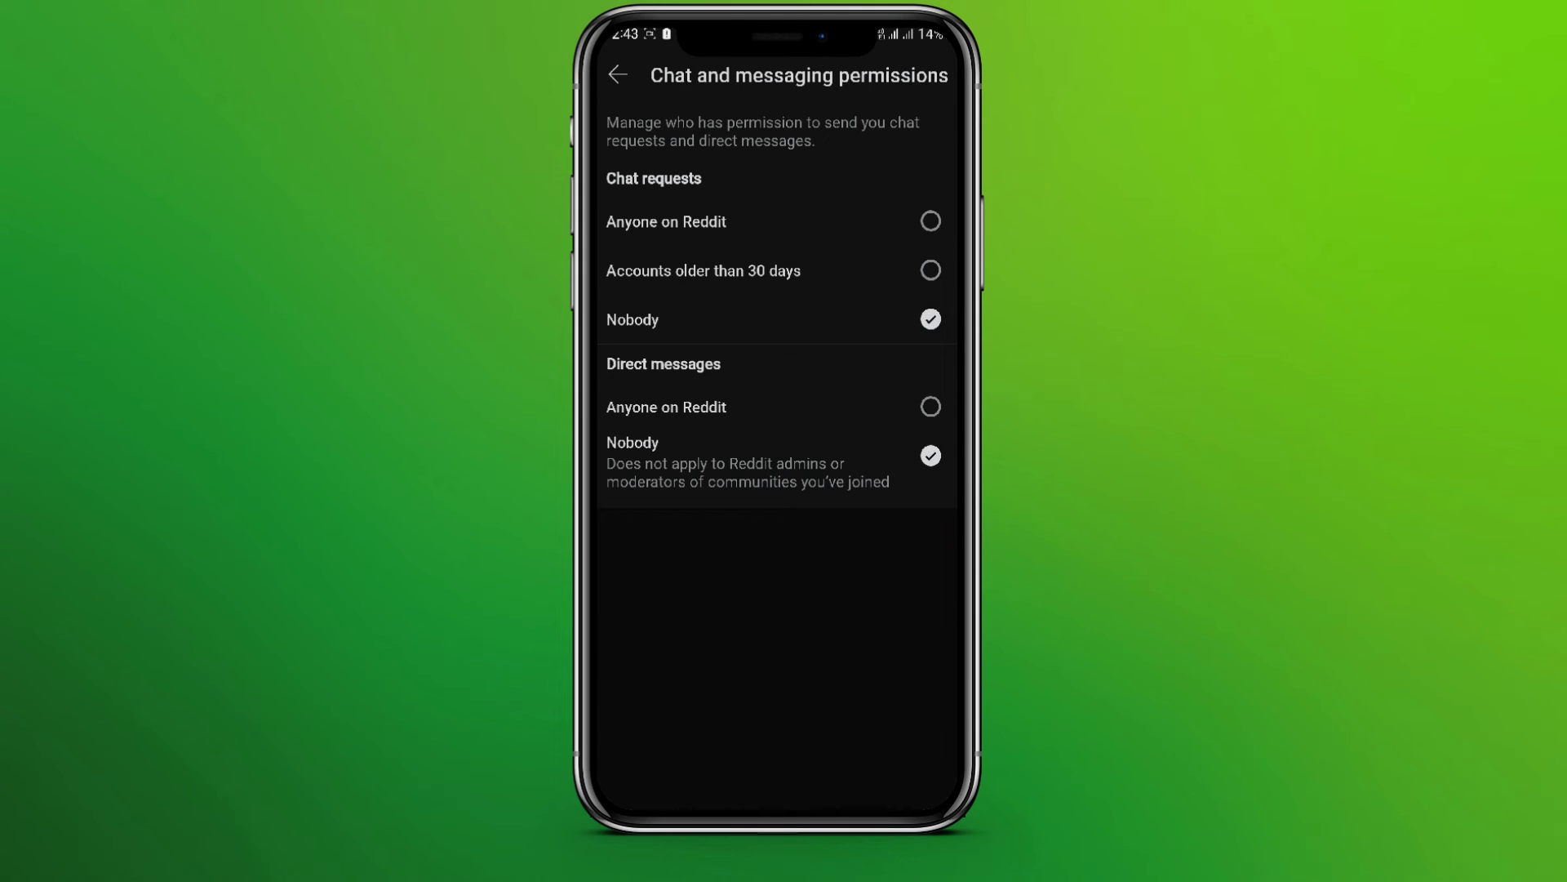
pyautogui.press('Escape')
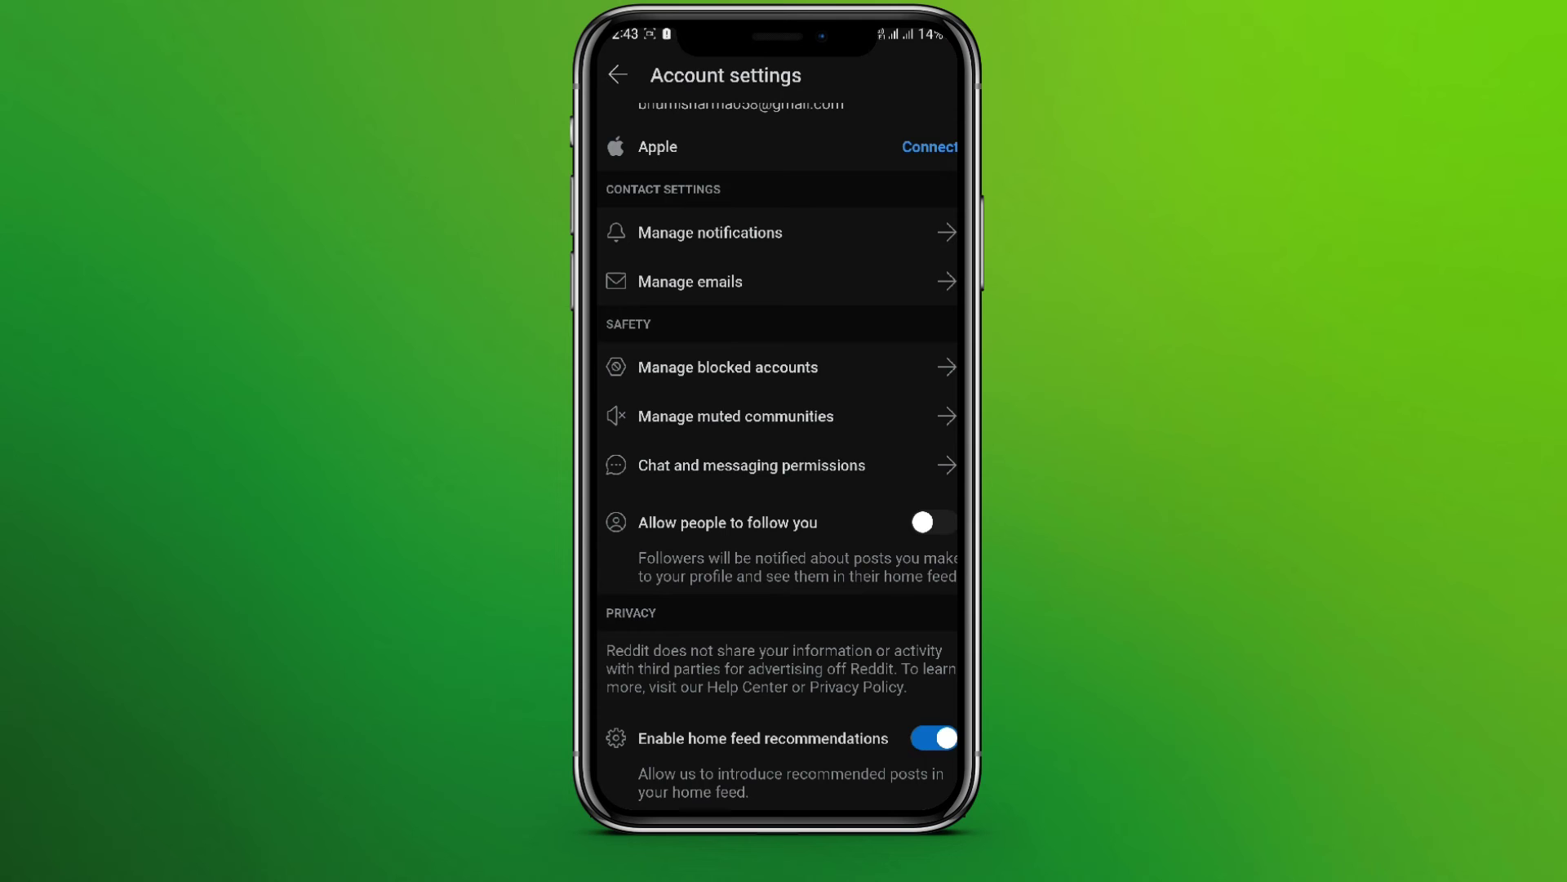
pyautogui.press('Escape')
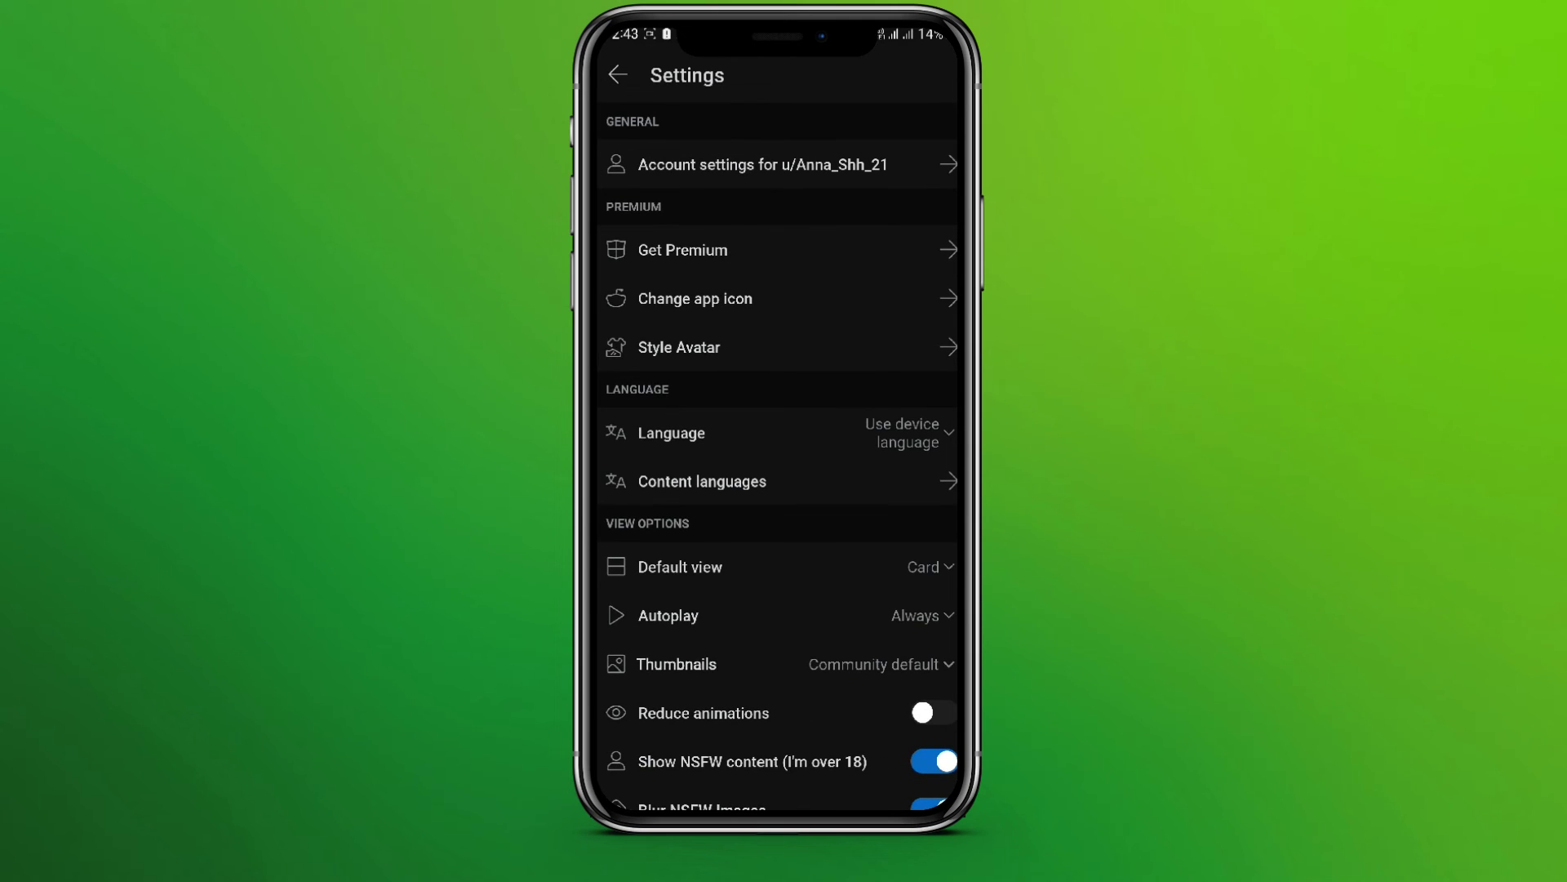